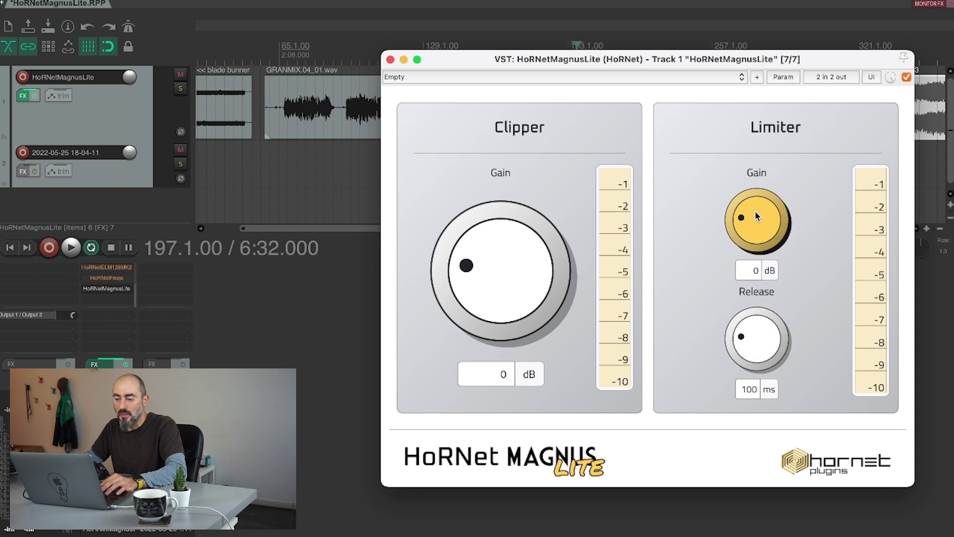
- Try the limiter gain at 1 dB and sweep its release between 1 and 500 ms, restoring both to 0 dB and 100 ms
{"action": "mouse_move", "coordinate": [767, 194]}
{"action": "left_mouse_down"}
{"action": "mouse_move", "coordinate": [789, 138]}
{"action": "mouse_move", "coordinate": [774, 207]}
{"action": "left_mouse_up"}
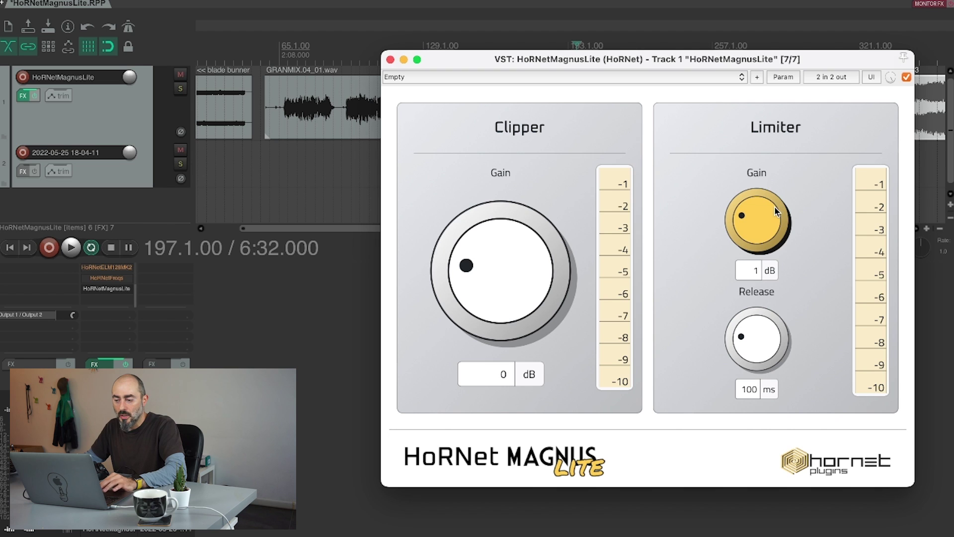
{"action": "scroll", "coordinate": [755, 230], "scroll_direction": "down", "scroll_amount": 1}
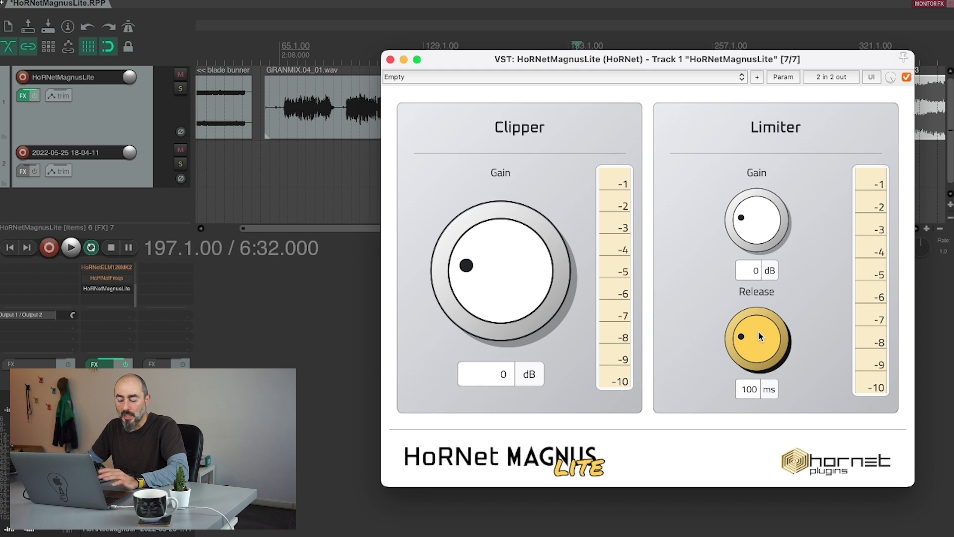
{"action": "left_click_drag", "start_coordinate": [759, 332], "coordinate": [766, 364]}
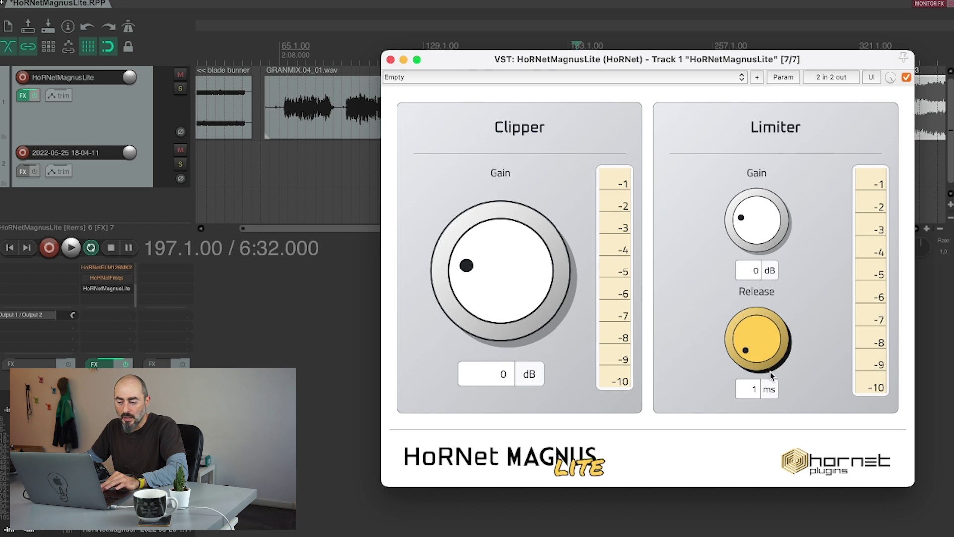
{"action": "left_click_drag", "start_coordinate": [776, 383], "coordinate": [841, 191]}
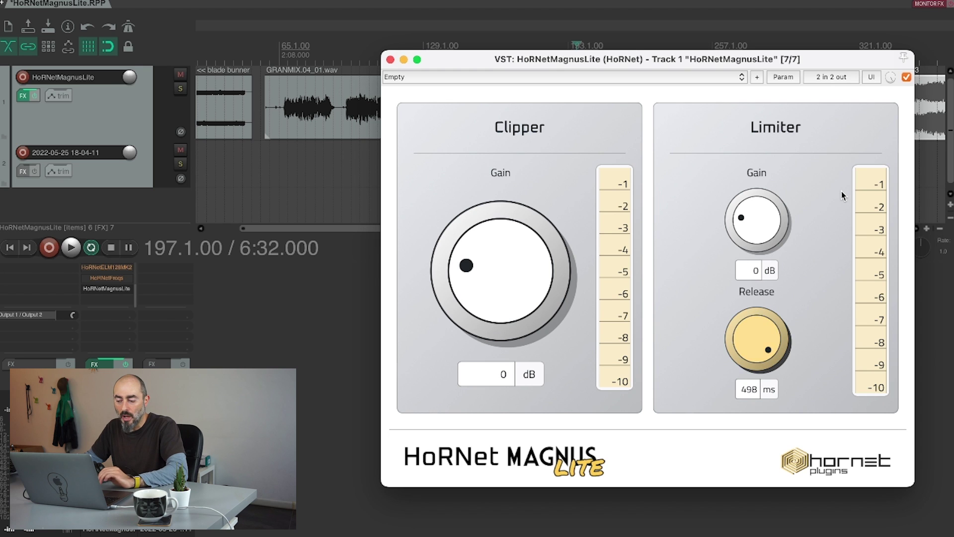
{"action": "left_click_drag", "start_coordinate": [739, 332], "coordinate": [737, 330]}
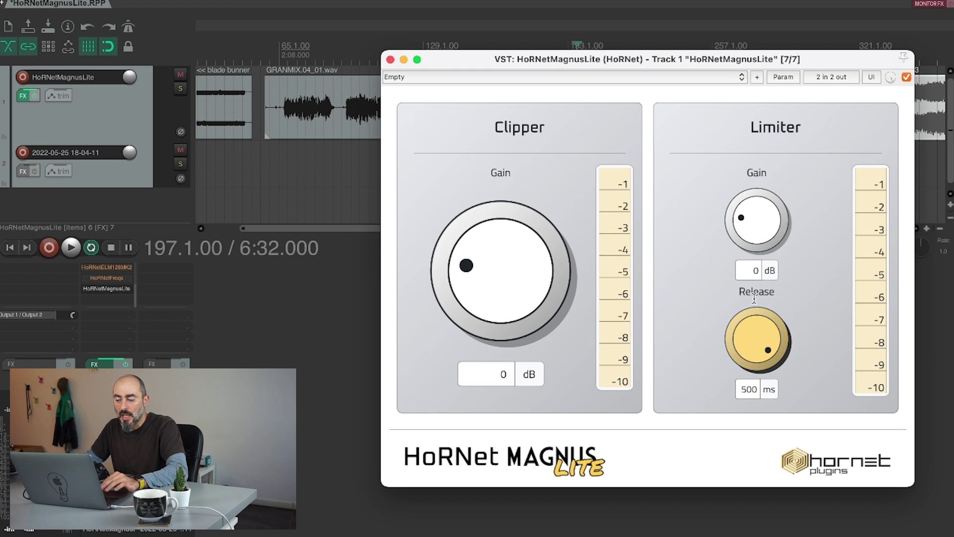
{"action": "double_click", "coordinate": [750, 324]}
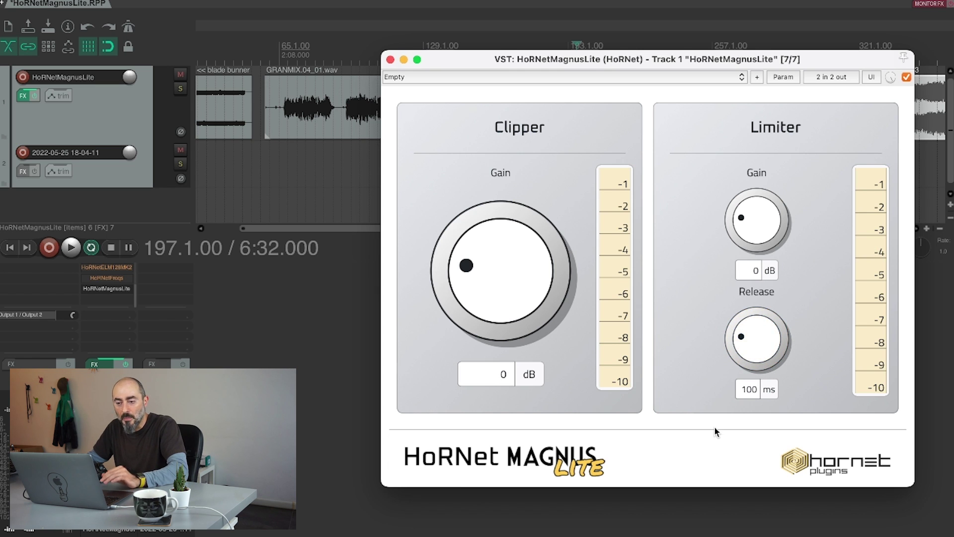
- Place HoRNetELM128MK2 after HoRNetMagnusLite in the effects chain, enable it, and arrange both plugin windows so the loudness values are visible
{"action": "left_click_drag", "start_coordinate": [563, 62], "coordinate": [572, 114]}
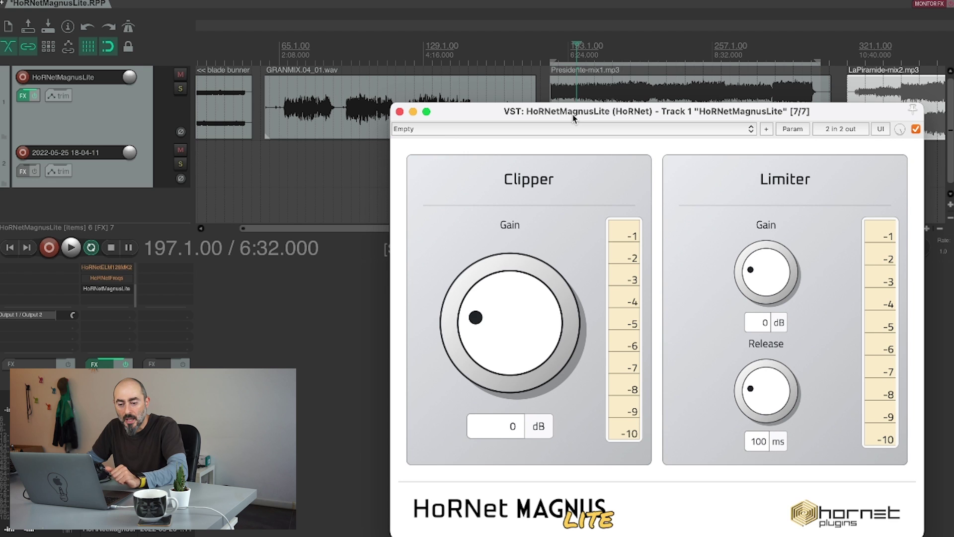
{"action": "left_click_drag", "start_coordinate": [113, 269], "coordinate": [119, 300]}
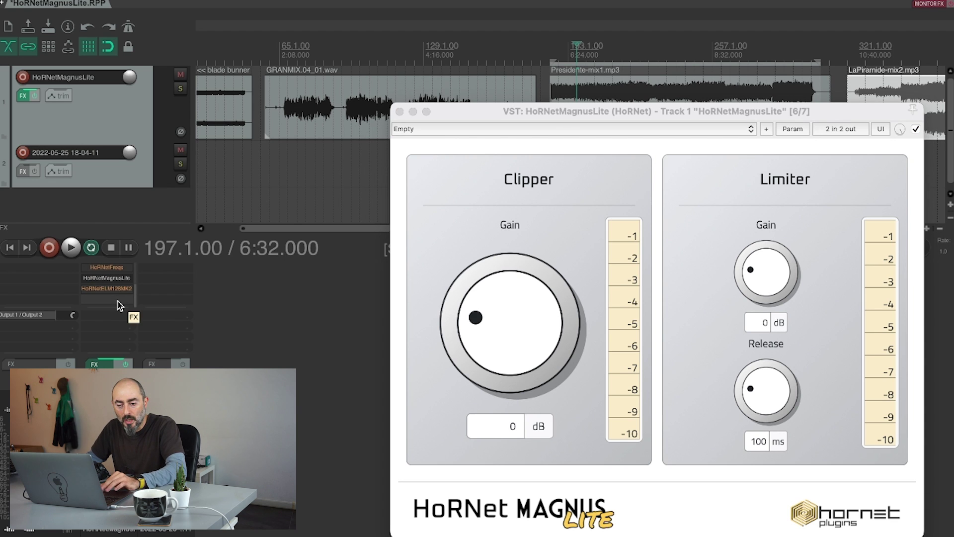
{"action": "left_click", "coordinate": [119, 290]}
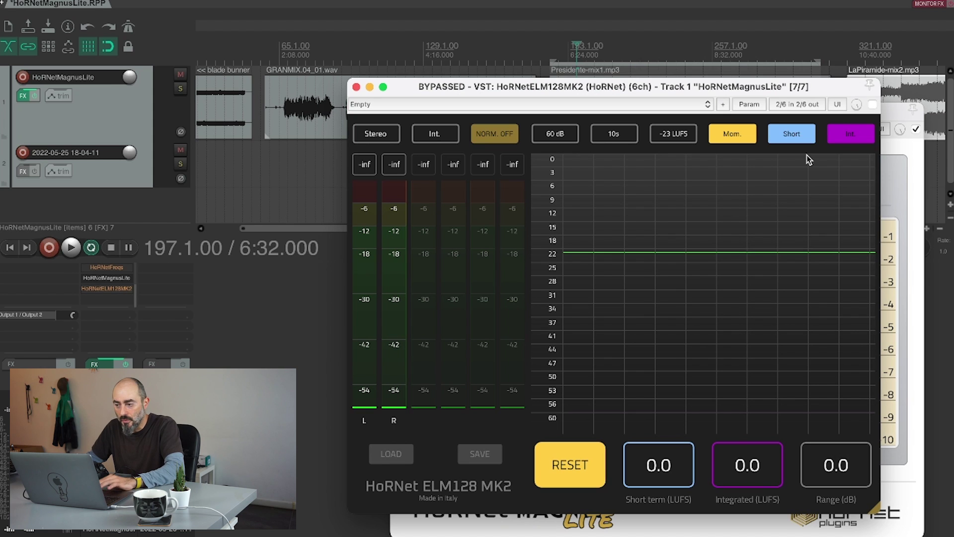
{"action": "left_click", "coordinate": [874, 103]}
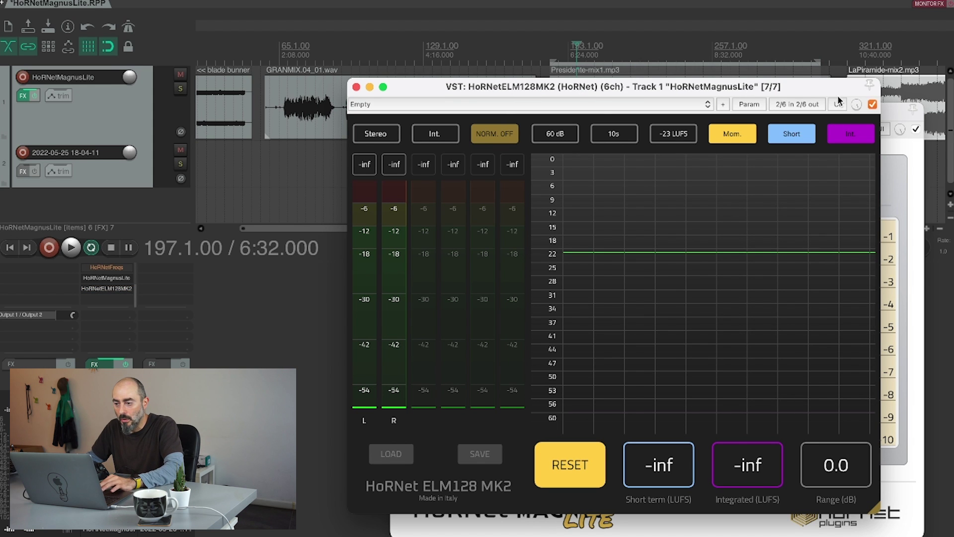
{"action": "left_click_drag", "start_coordinate": [813, 93], "coordinate": [749, 111]}
{"action": "left_click_drag", "start_coordinate": [854, 102], "coordinate": [850, 21]}
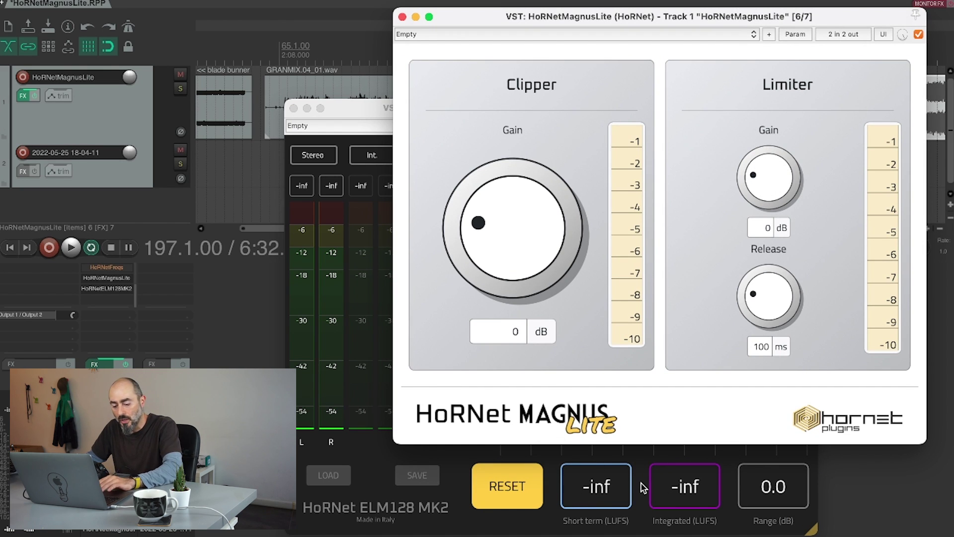
- Play the mix without added gain, and play it again while raising the clipper gain to 7 dB
{"action": "key", "text": "space"}
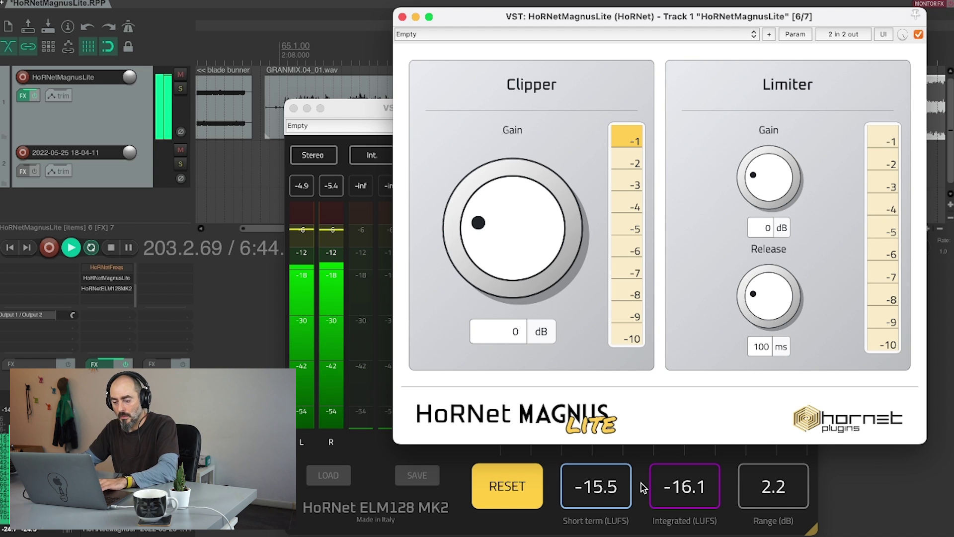
{"action": "key", "text": "space"}
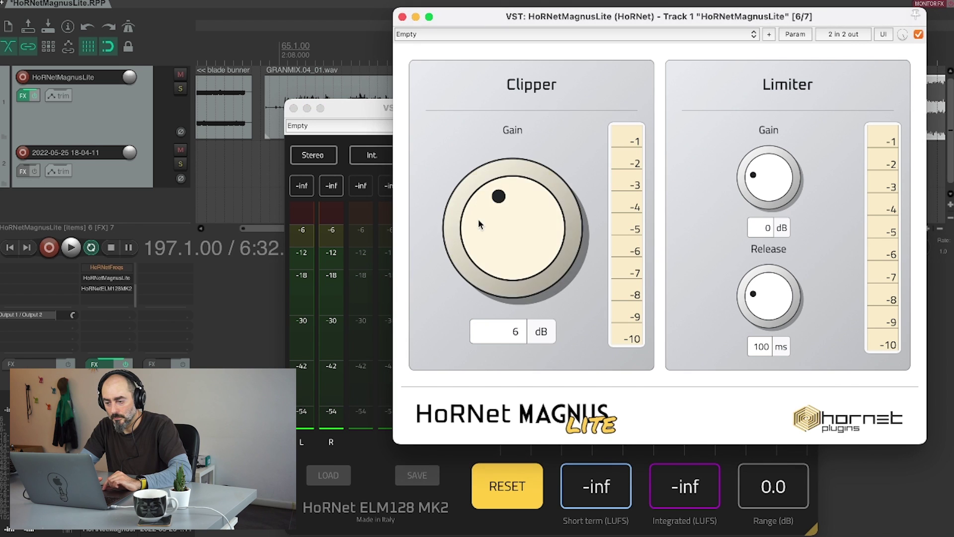
{"action": "key", "text": "space"}
{"action": "left_click_drag", "start_coordinate": [480, 228], "coordinate": [526, 194]}
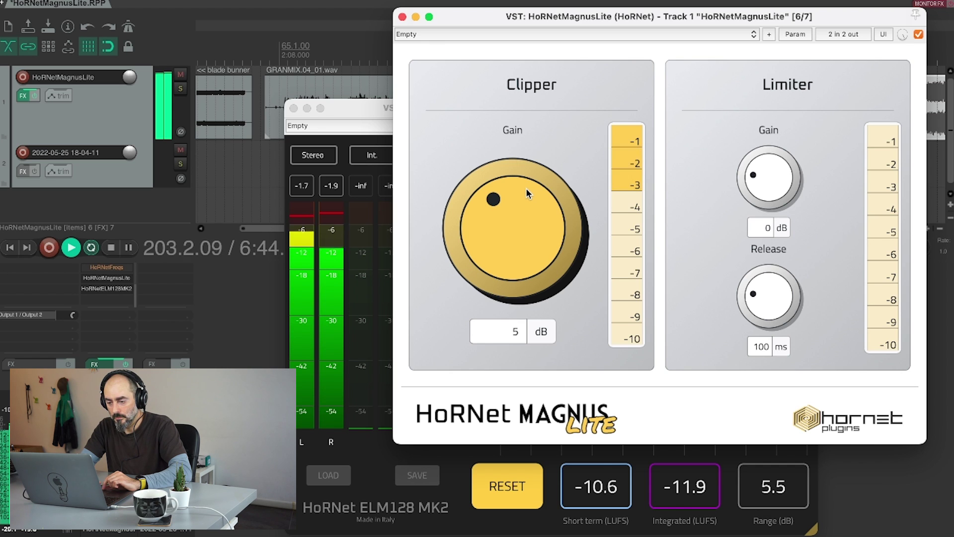
{"action": "left_click_drag", "start_coordinate": [523, 211], "coordinate": [523, 196]}
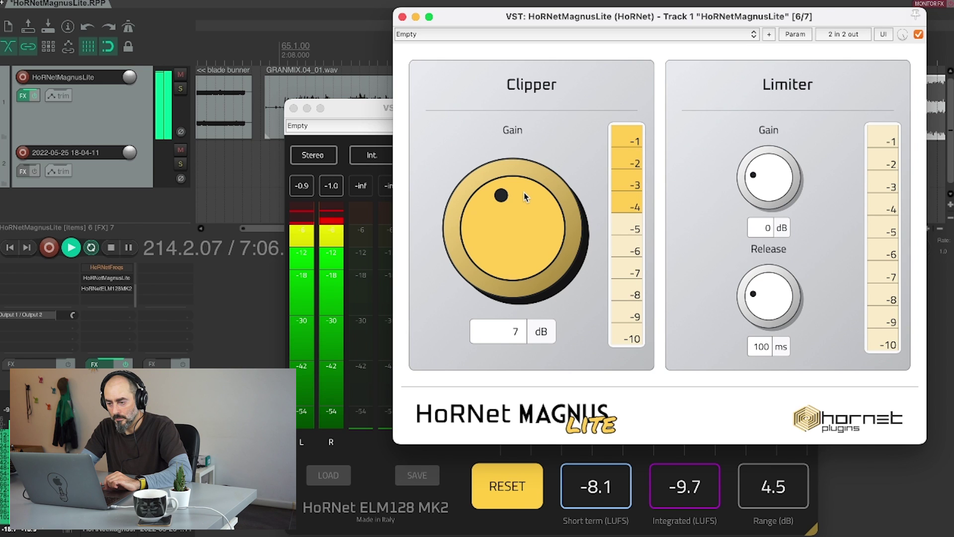
{"action": "key", "text": "space"}
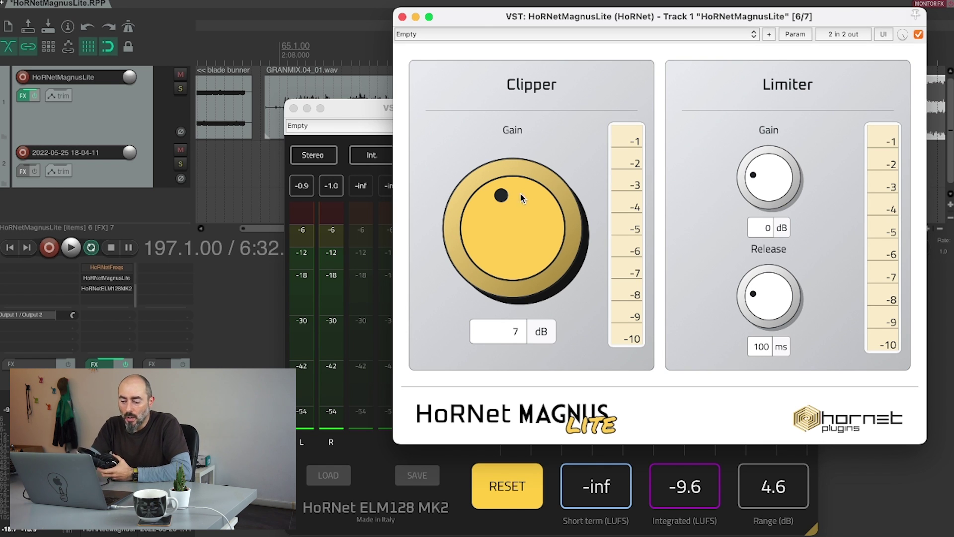
- Reset the loudness meter and restart playback with the MagnusLite window in front
{"action": "left_click", "coordinate": [501, 485]}
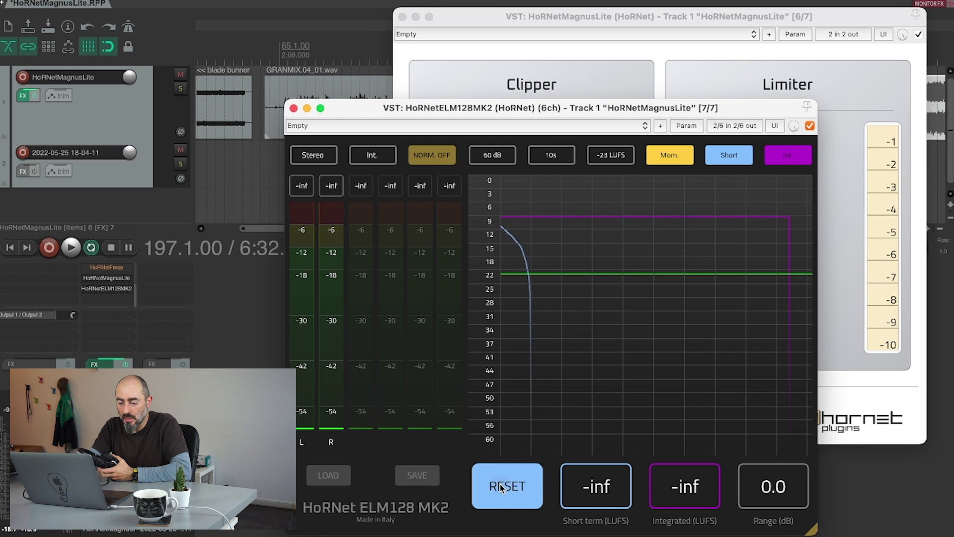
{"action": "left_click", "coordinate": [624, 18]}
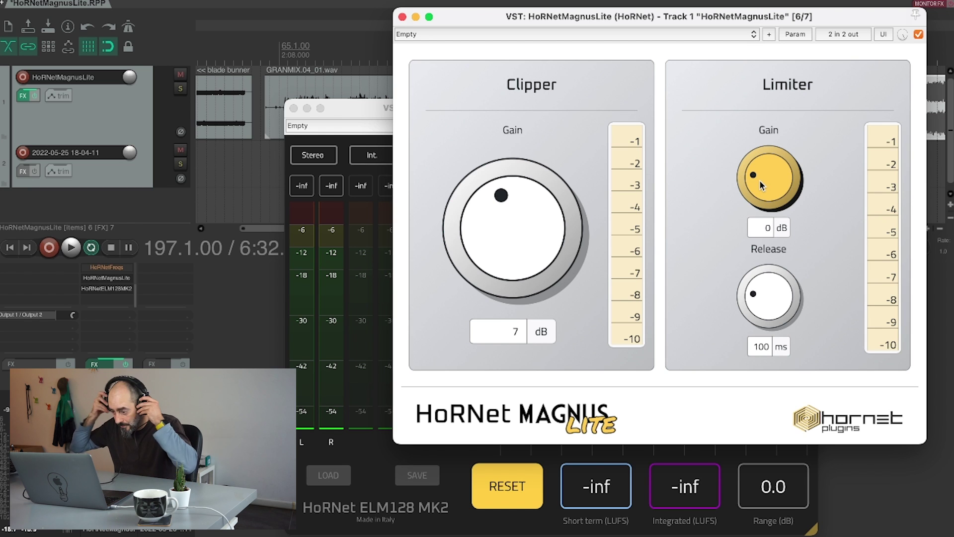
{"action": "key", "text": "space"}
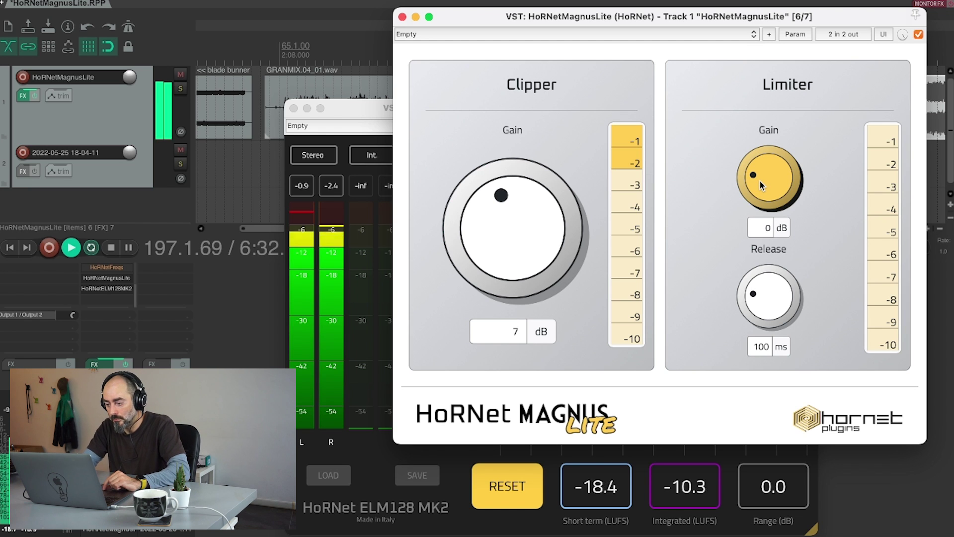
- Set the limiter gain to 4 dB and its release to 209 ms during playback
{"action": "left_click_drag", "start_coordinate": [760, 180], "coordinate": [761, 159]}
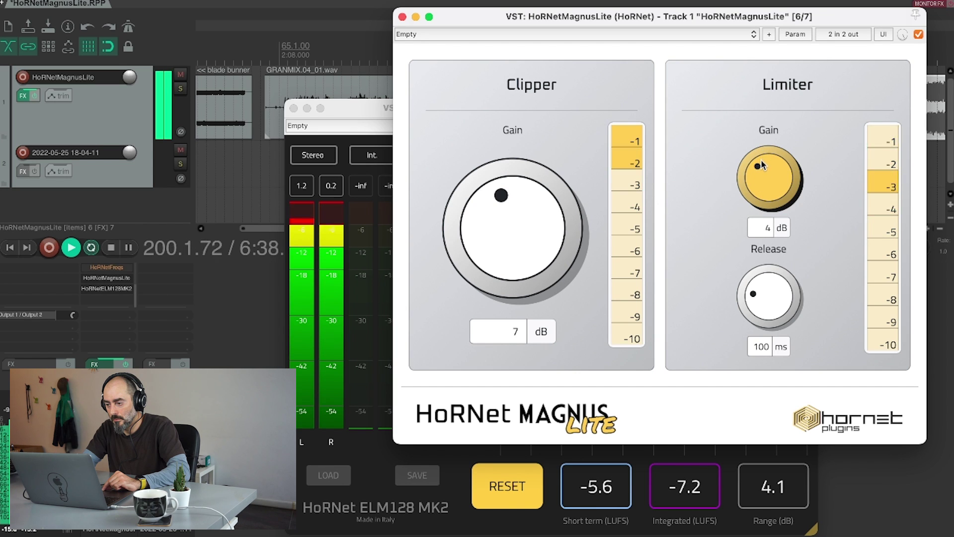
{"action": "left_click_drag", "start_coordinate": [770, 305], "coordinate": [771, 277]}
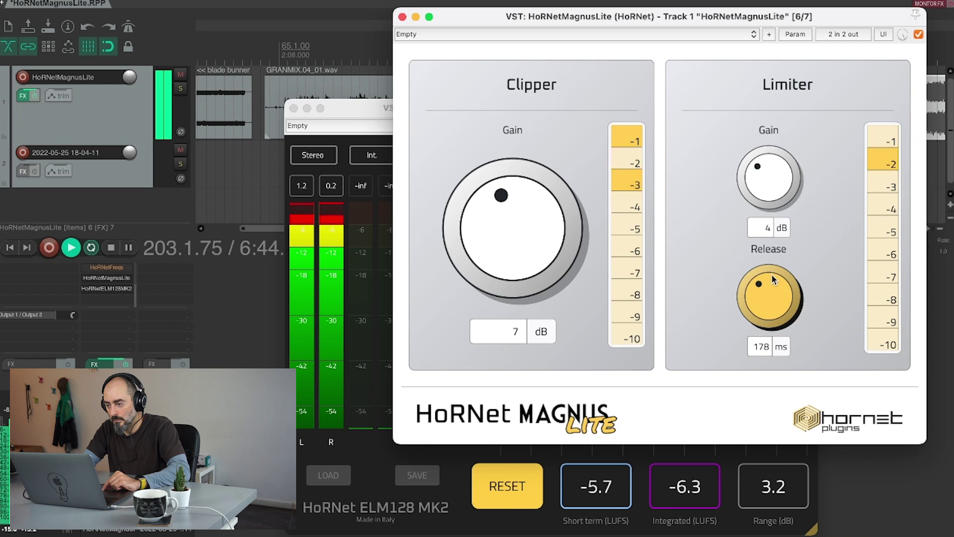
{"action": "left_click_drag", "start_coordinate": [772, 274], "coordinate": [774, 265]}
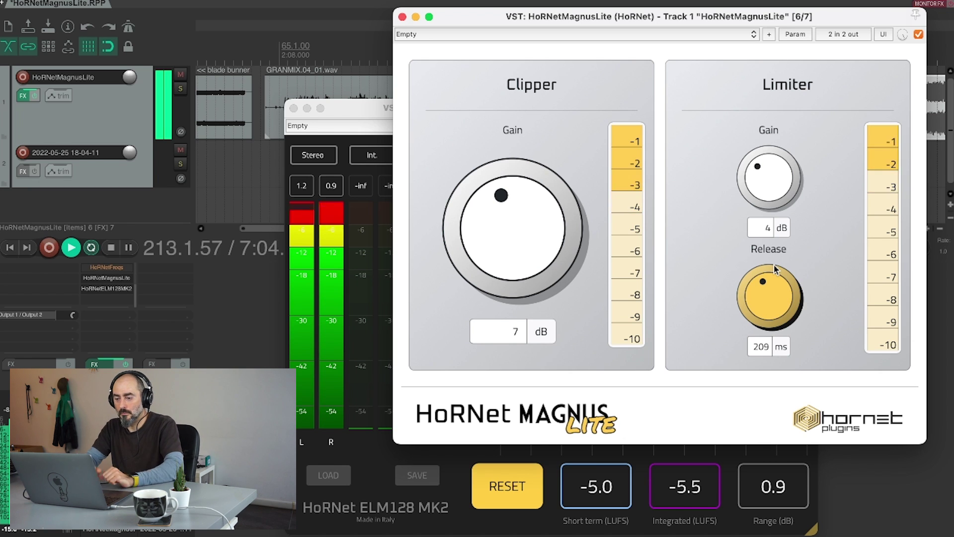
- Lower the clipper gain to 4 dB and raise the limiter gain to 5 dB during playback
{"action": "left_click_drag", "start_coordinate": [508, 239], "coordinate": [508, 241]}
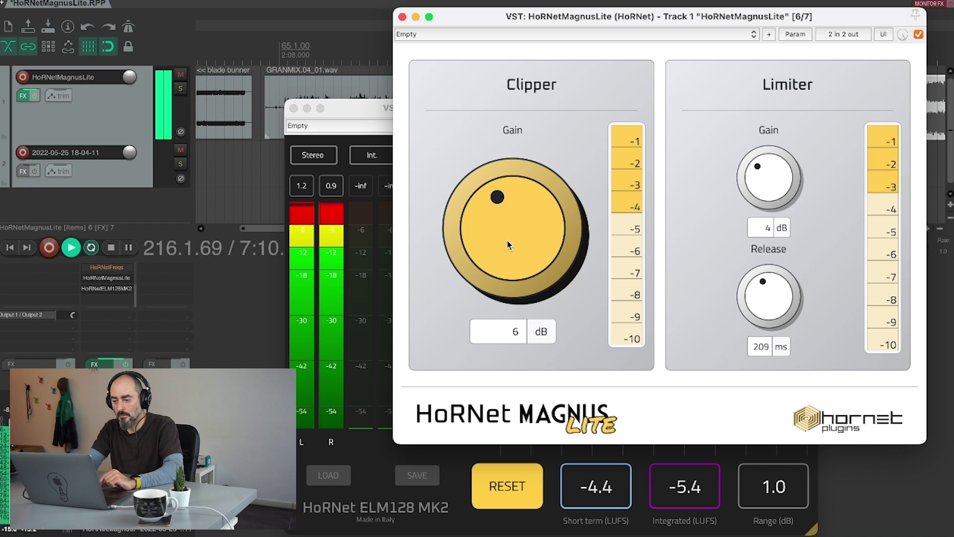
{"action": "left_click_drag", "start_coordinate": [508, 244], "coordinate": [508, 261]}
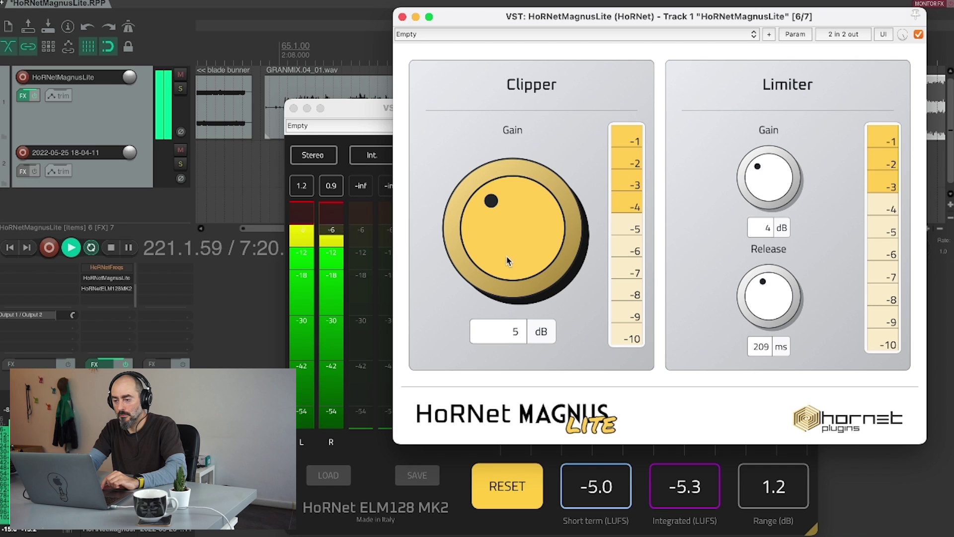
{"action": "left_click_drag", "start_coordinate": [506, 258], "coordinate": [506, 260]}
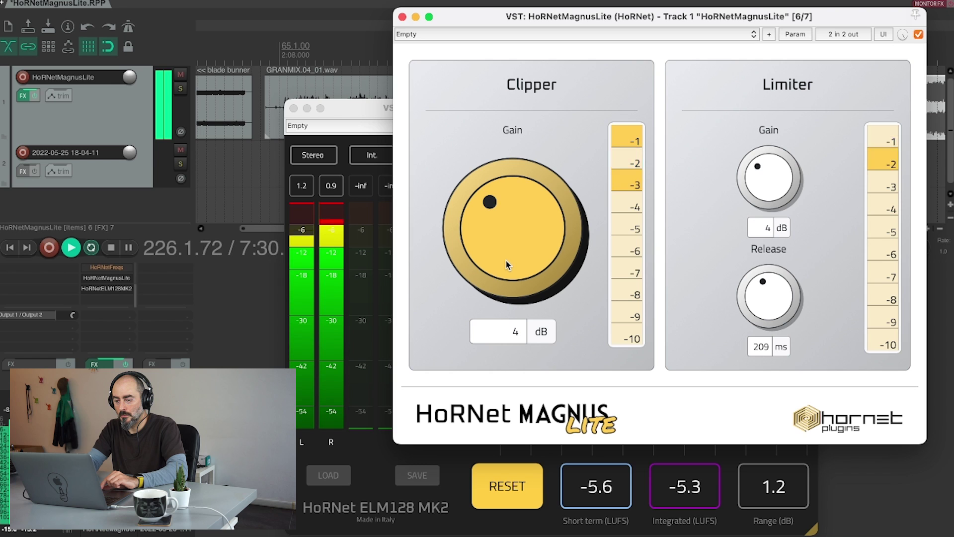
{"action": "left_click_drag", "start_coordinate": [506, 260], "coordinate": [503, 270]}
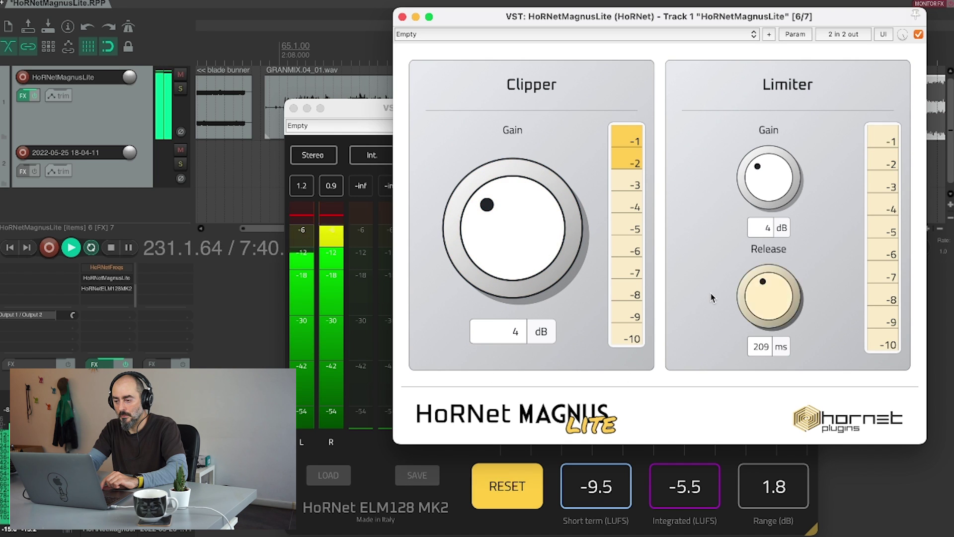
{"action": "left_click_drag", "start_coordinate": [757, 202], "coordinate": [765, 187]}
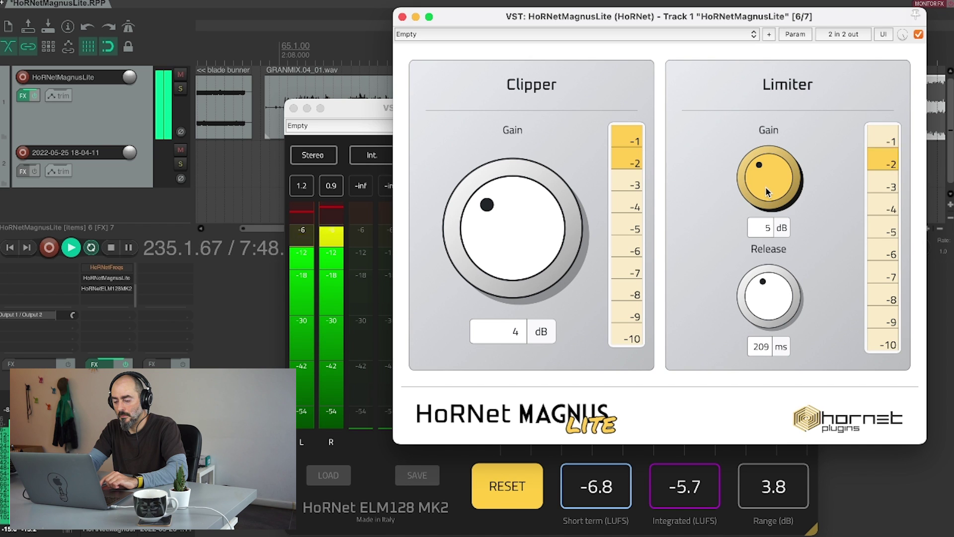
- Reset the loudness meter, check the mix's integrated loudness with the current settings, and stop playback
{"action": "left_click", "coordinate": [515, 497]}
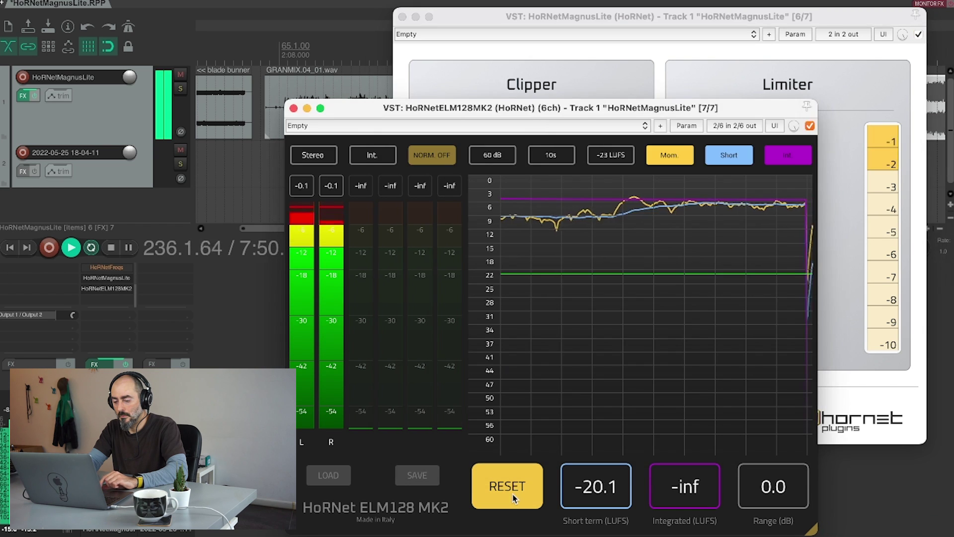
{"action": "left_click", "coordinate": [602, 18]}
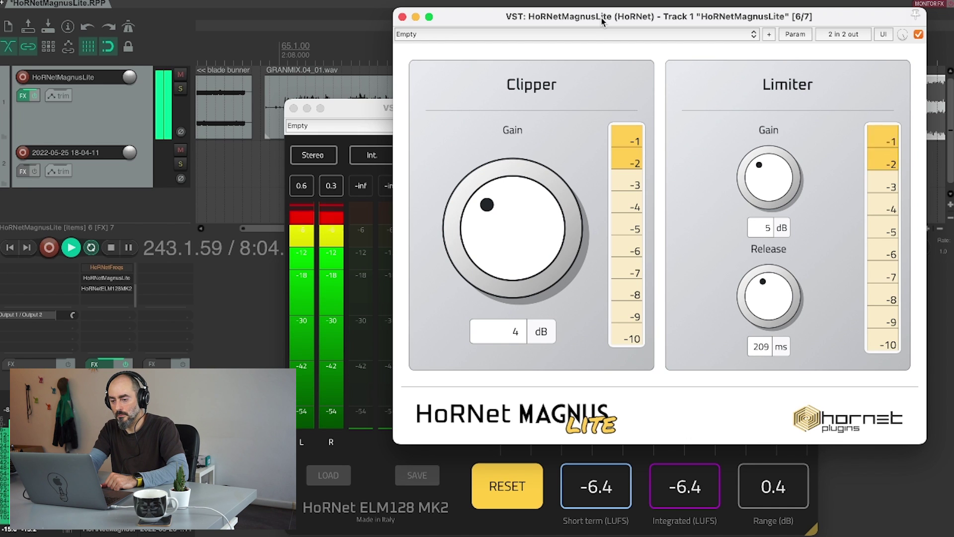
{"action": "key", "text": "space"}
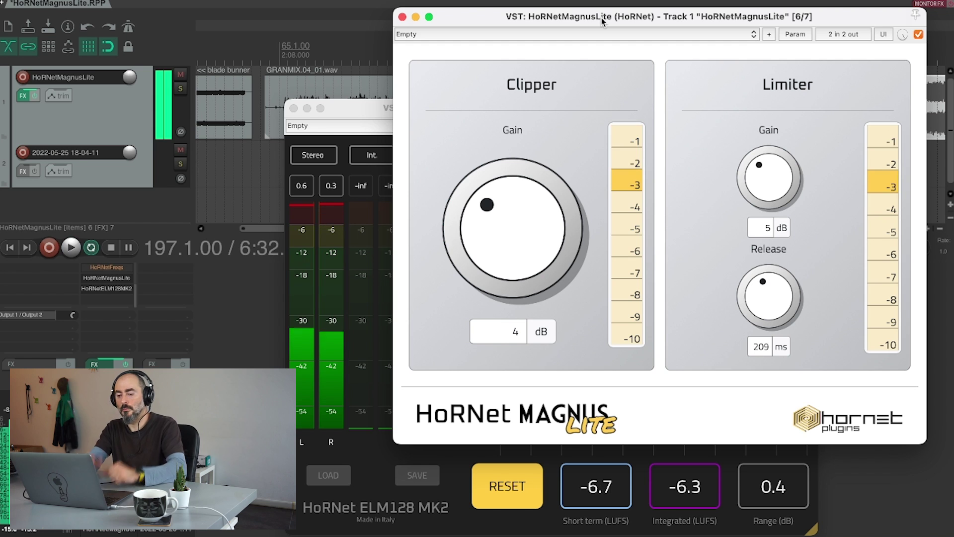